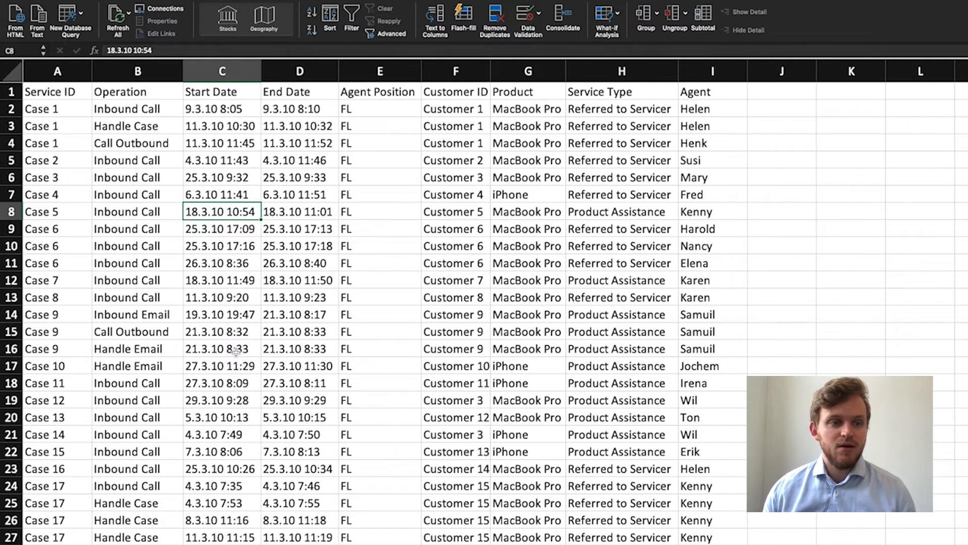
Look across the Case 4 row of the call centre event log, including its end date, product and service type.
left_click(319, 194)
left_click(396, 195)
left_click(491, 195)
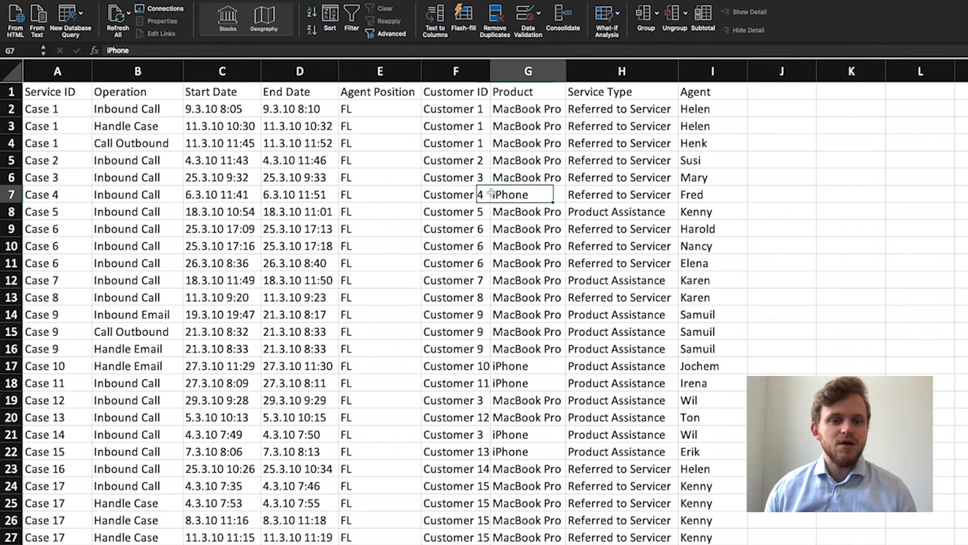
left_click(601, 194)
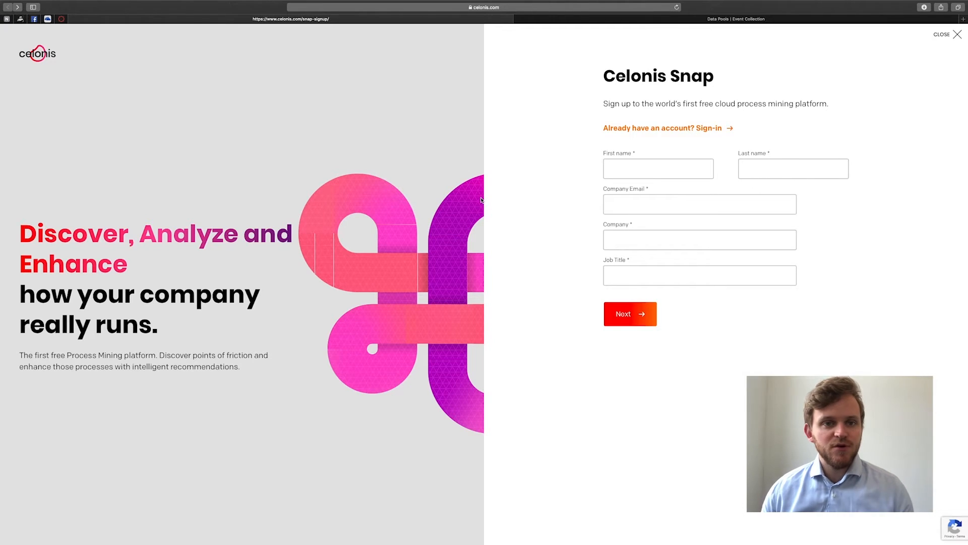
Switch to Celonis Event Collection and create a data pool named "How to get started with Process Mining".
left_click(399, 17)
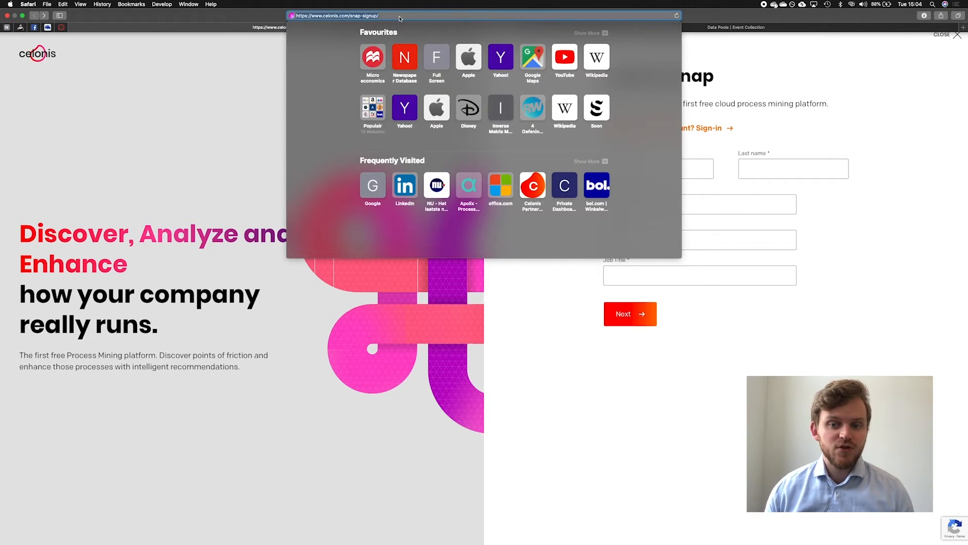
left_click(742, 27)
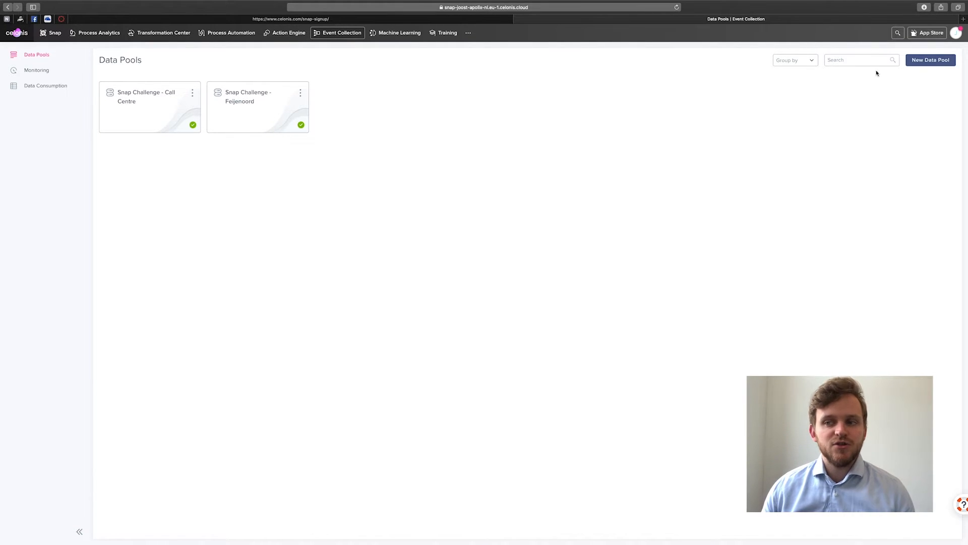
left_click(918, 61)
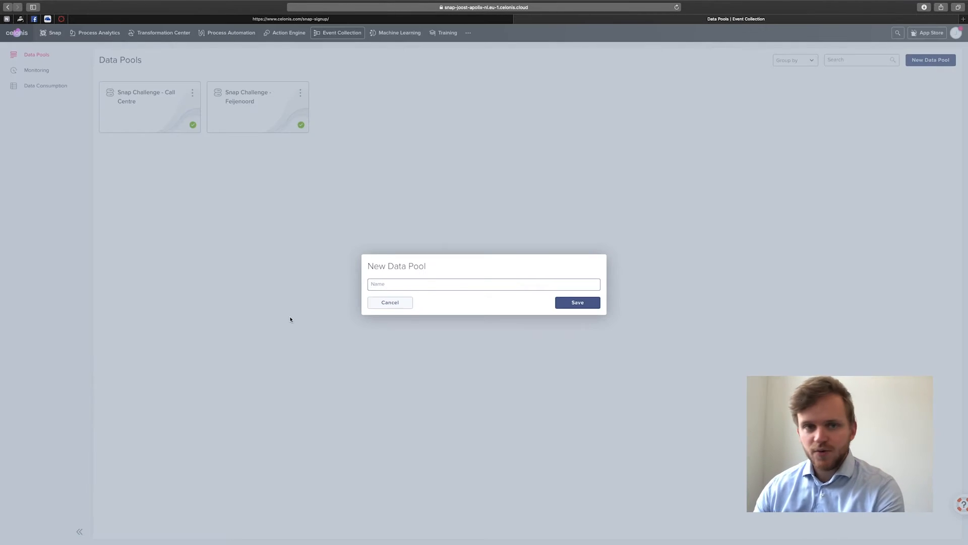
type("How to get started with Process Mining")
left_click(567, 304)
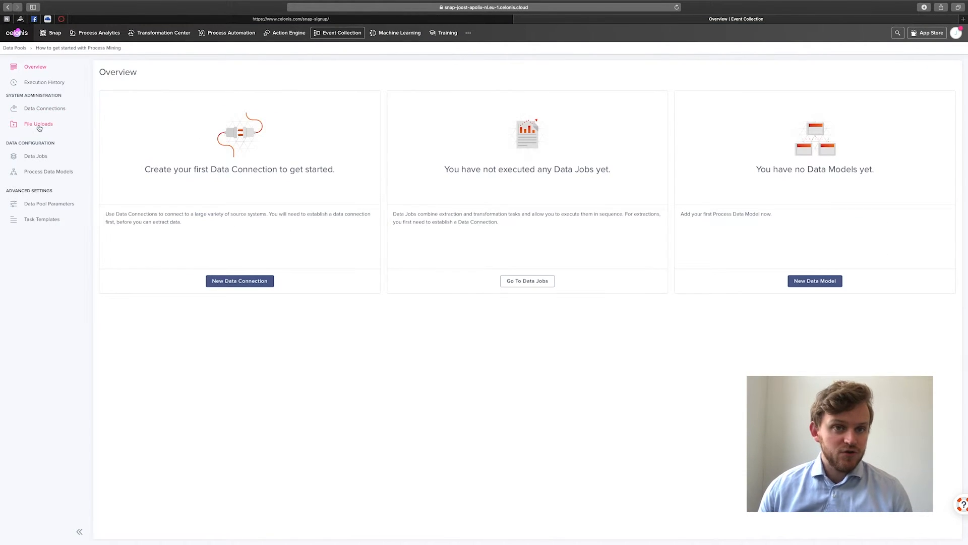
Upload the file "Fluxicon Callcenter Data.xlsx" to the new data pool.
left_click(39, 127)
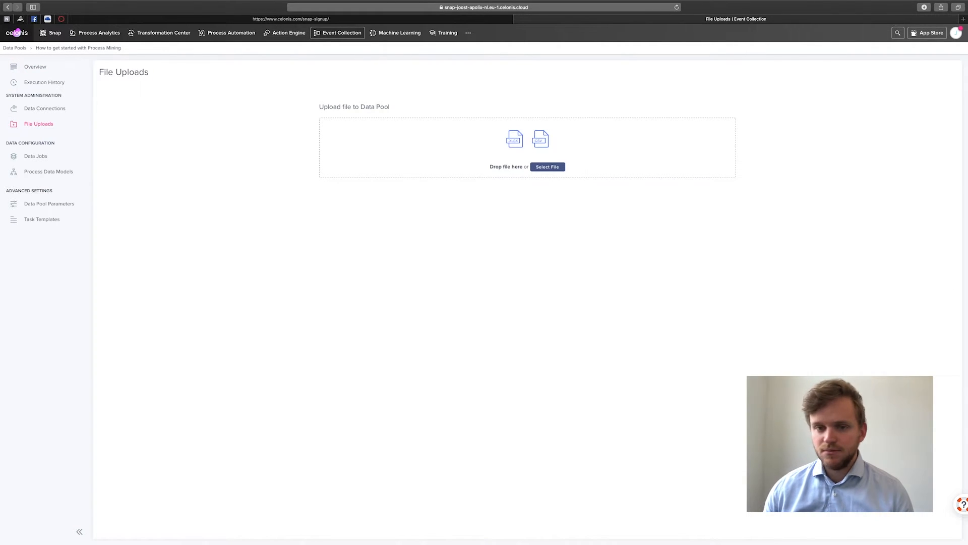
left_click_drag(687, 143, 572, 141)
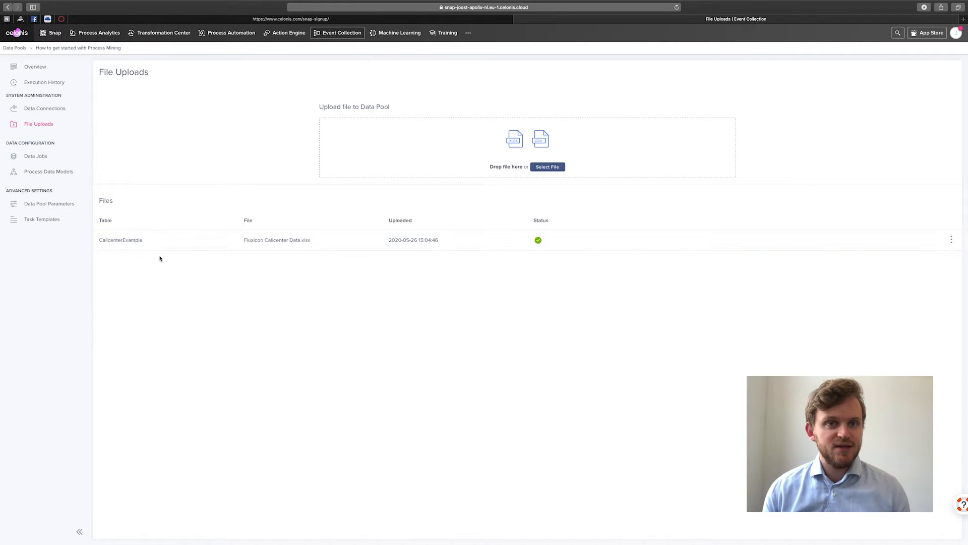
Create a data model named "How to get started with Process Mining" with Fluxicon_Callcenter_Data_xlsx_CallcenterExample as its activity table.
left_click(35, 172)
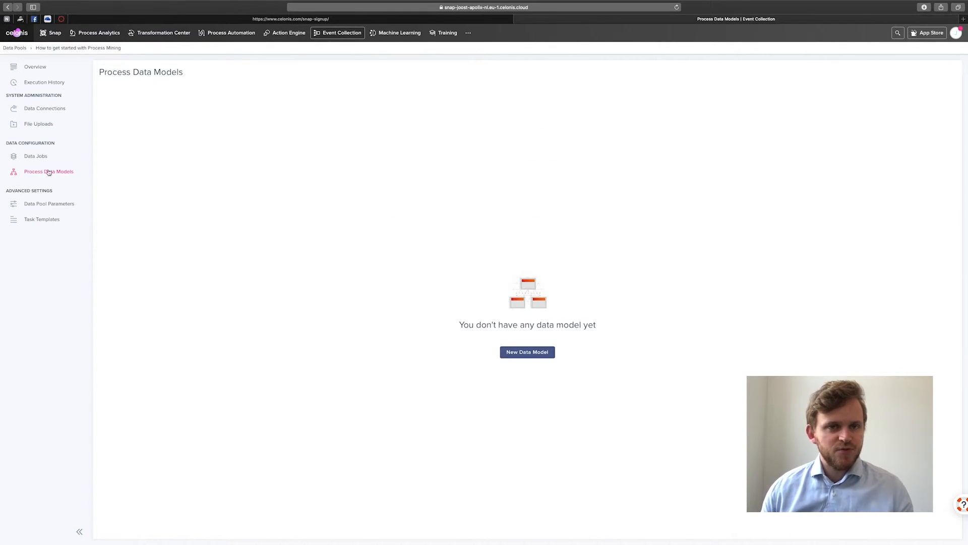
left_click(523, 354)
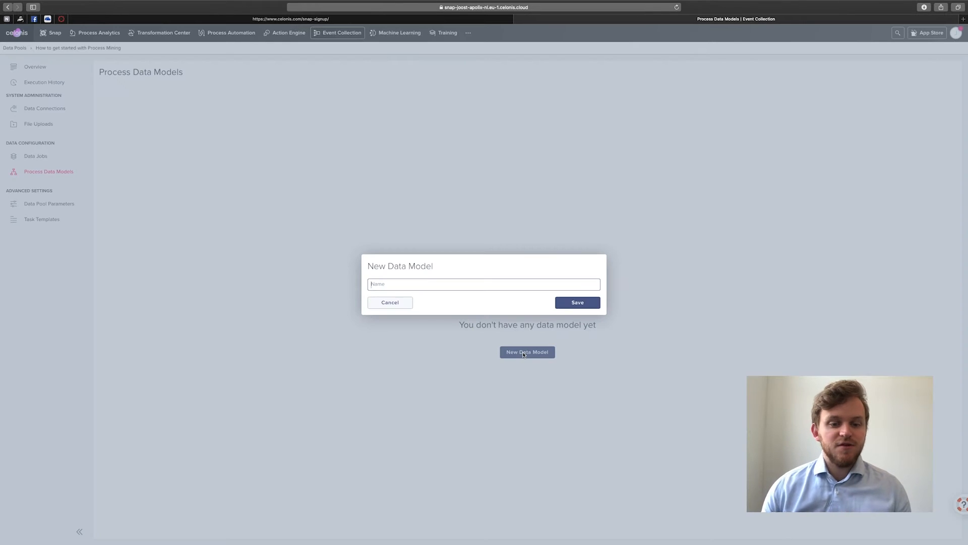
type("How to get started with Process Mining")
left_click(580, 302)
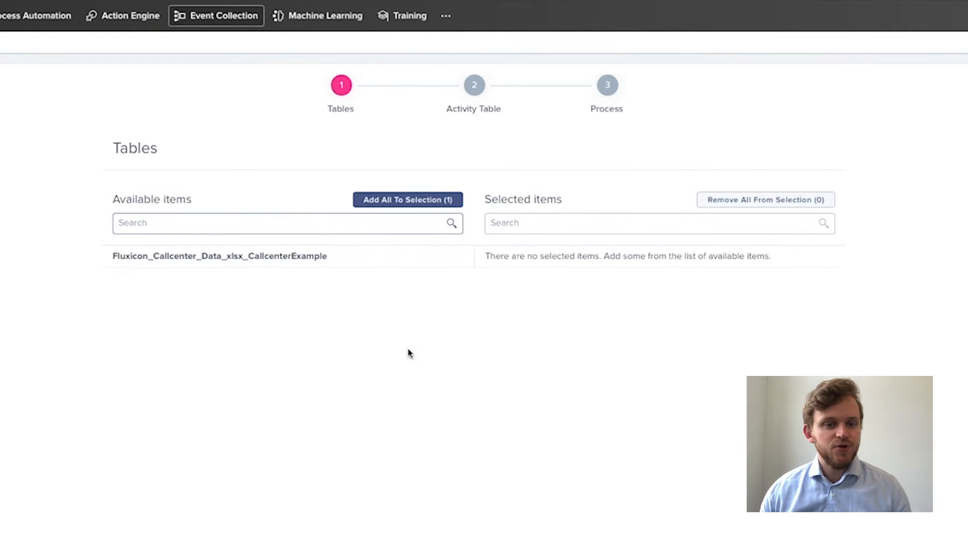
left_click(324, 258)
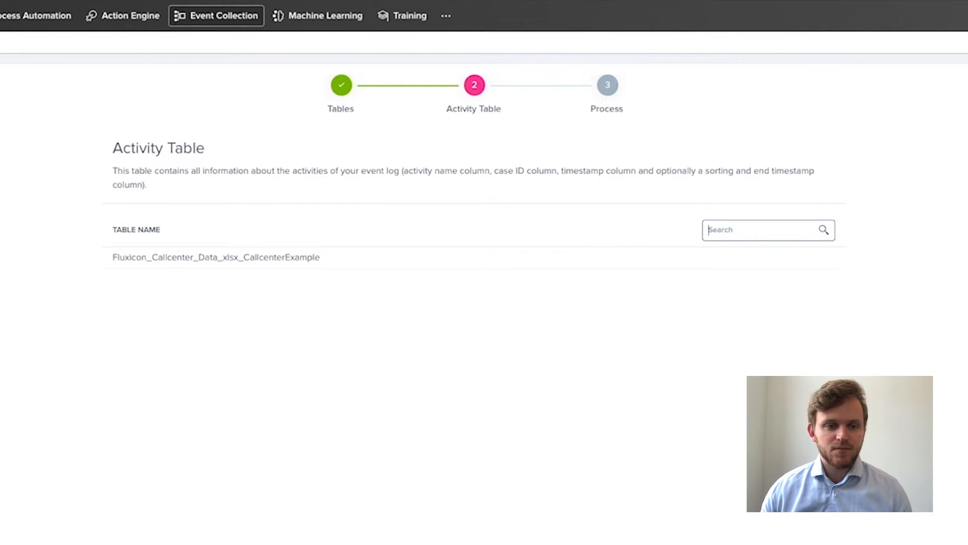
left_click(235, 260)
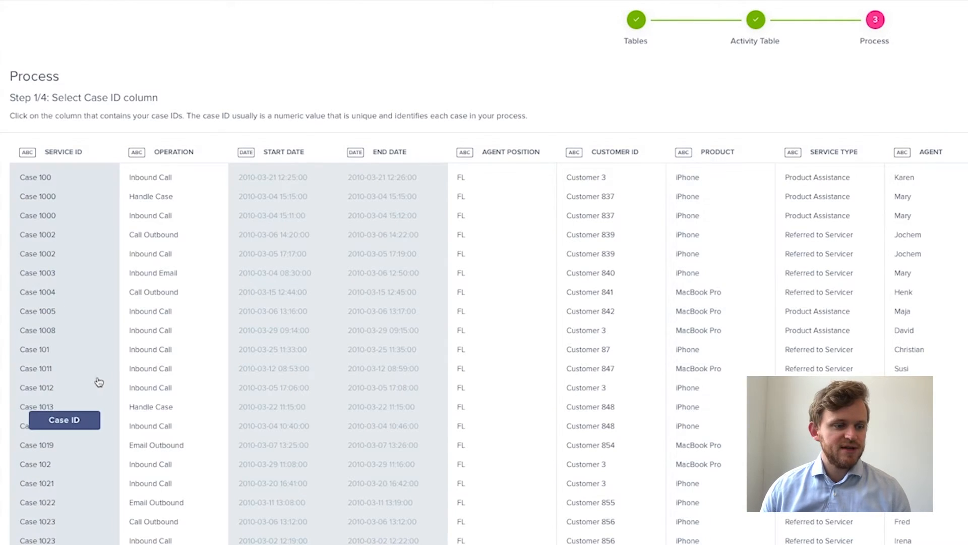
Assign Service ID as case ID, Operation as activity name and Start Date as timestamp, skip the sorting column, and load the data model.
left_click(80, 380)
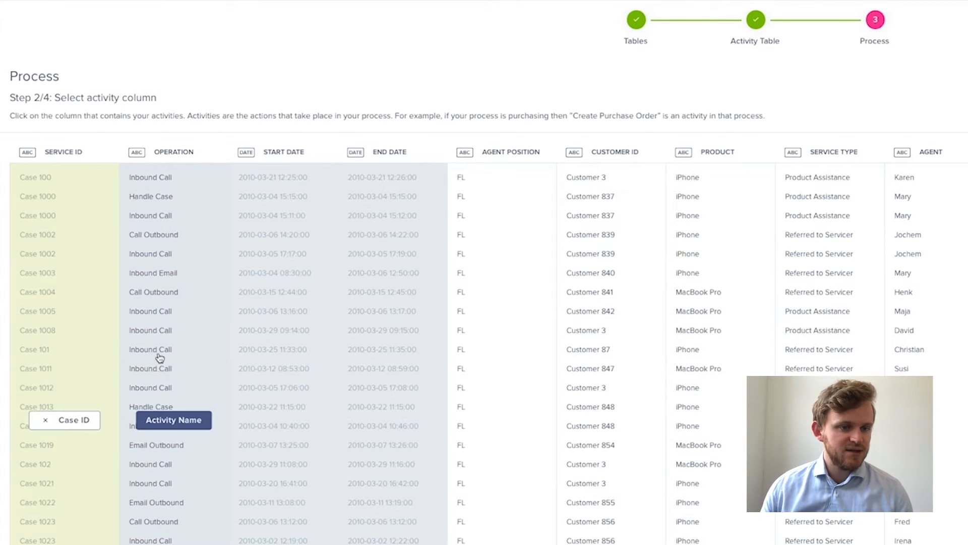
left_click(159, 358)
left_click(254, 333)
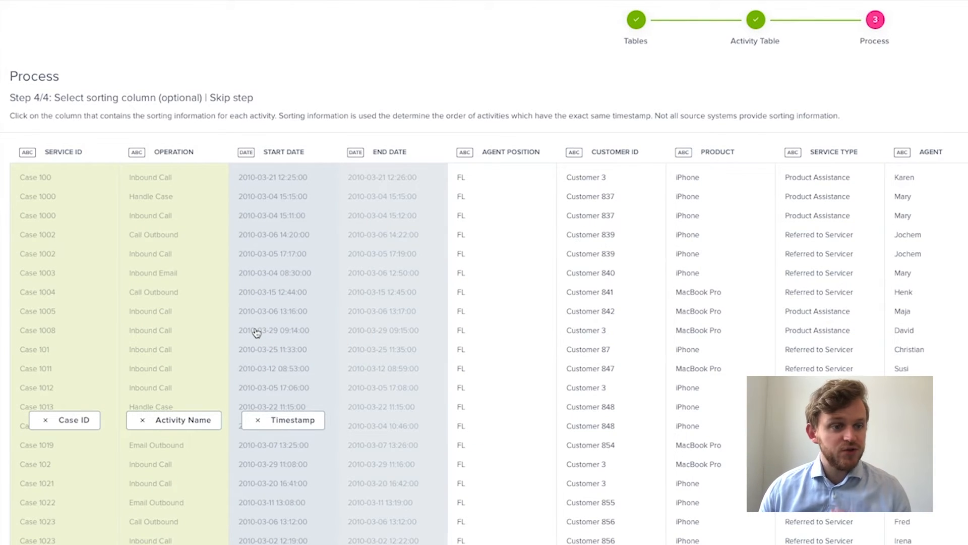
left_click(239, 98)
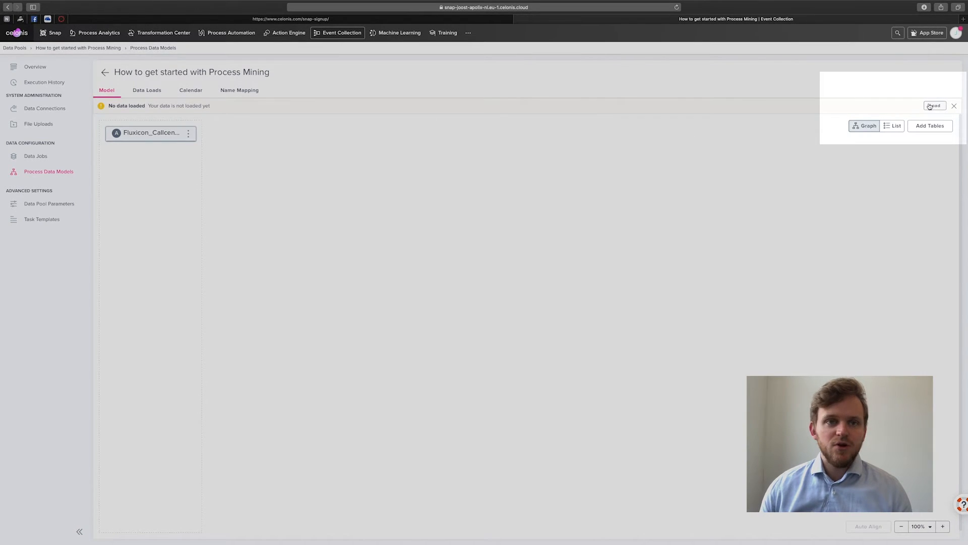
left_click(934, 106)
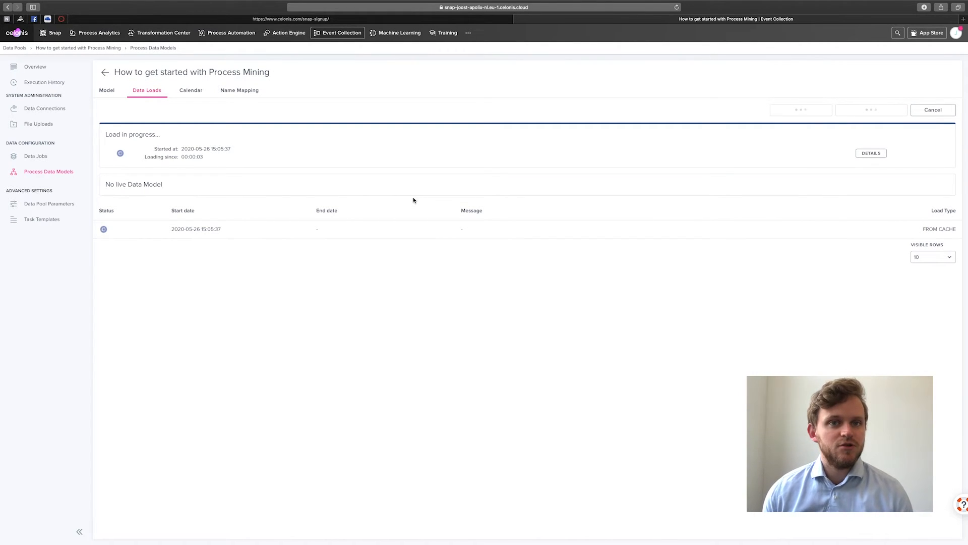
In Process Analytics, create a workspace connected to the "How to get started with Process Mining" data model, using that same name.
left_click(100, 32)
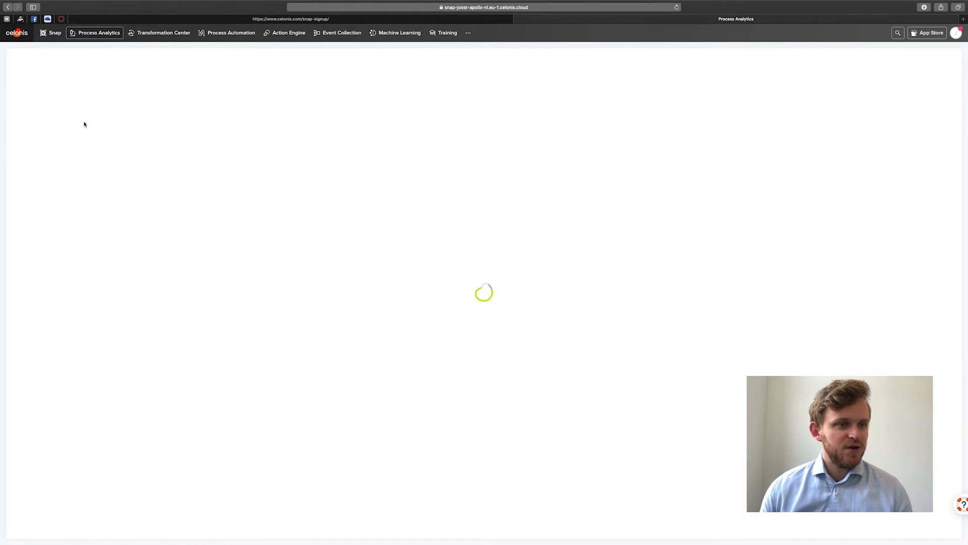
left_click(120, 60)
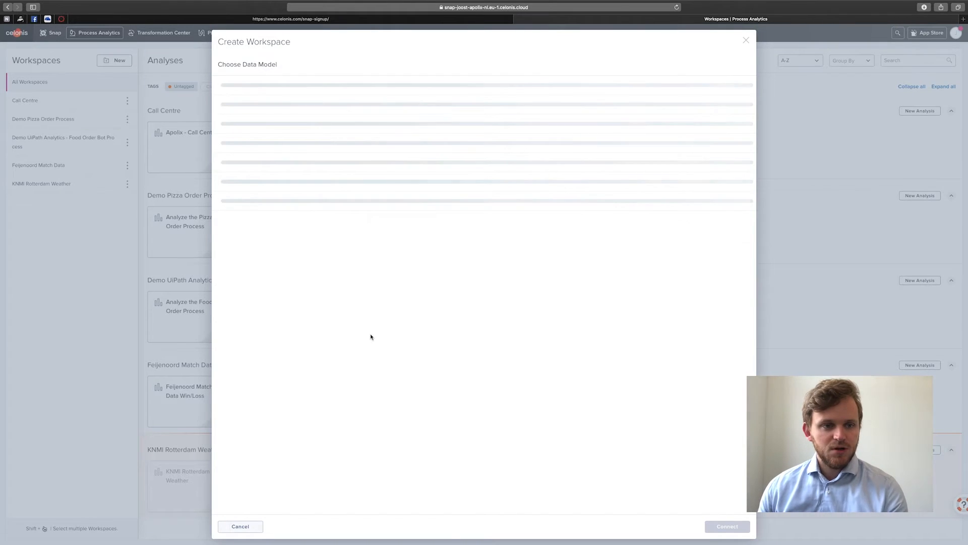
left_click(267, 325)
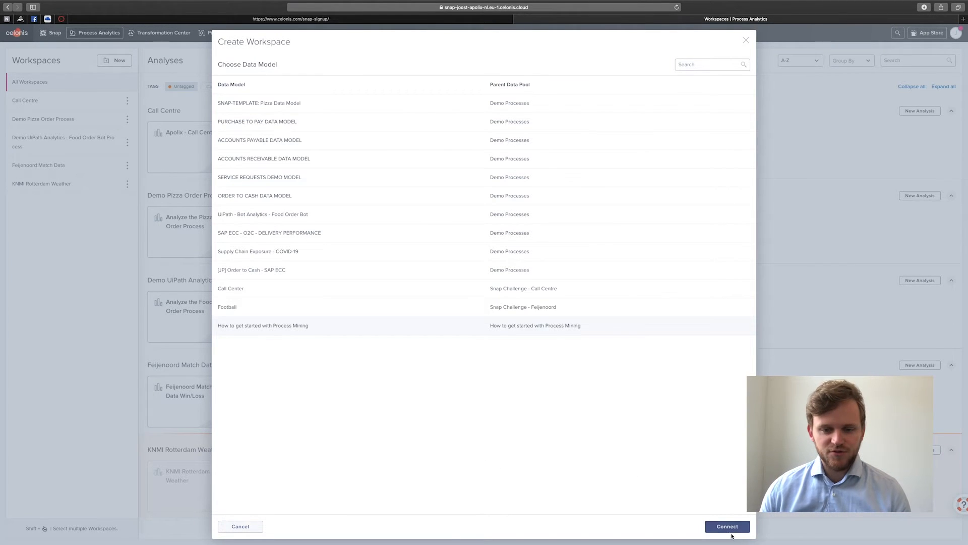
left_click(727, 526)
left_click(626, 311)
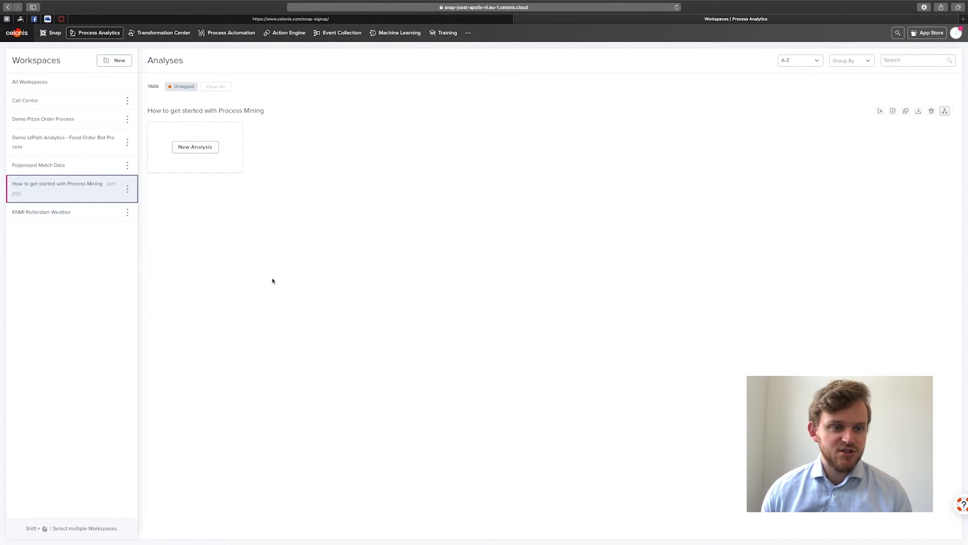
Create an analysis named "How to get started with Process Mining" in the new workspace and open it.
left_click(196, 147)
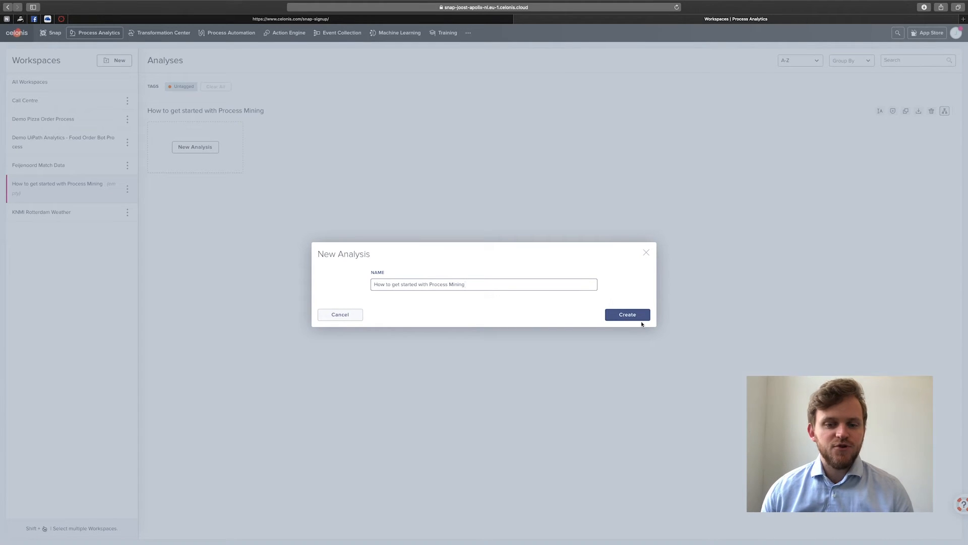
left_click(628, 315)
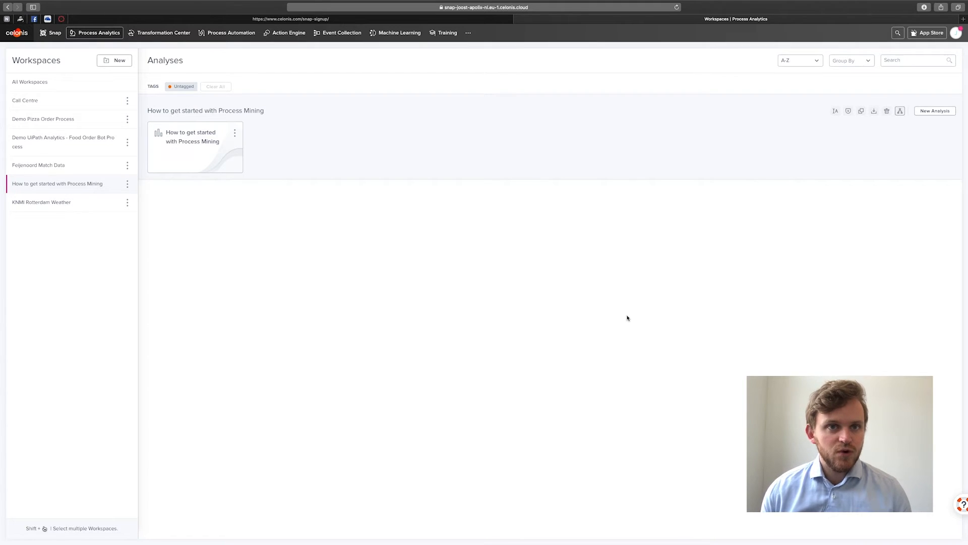
left_click(203, 142)
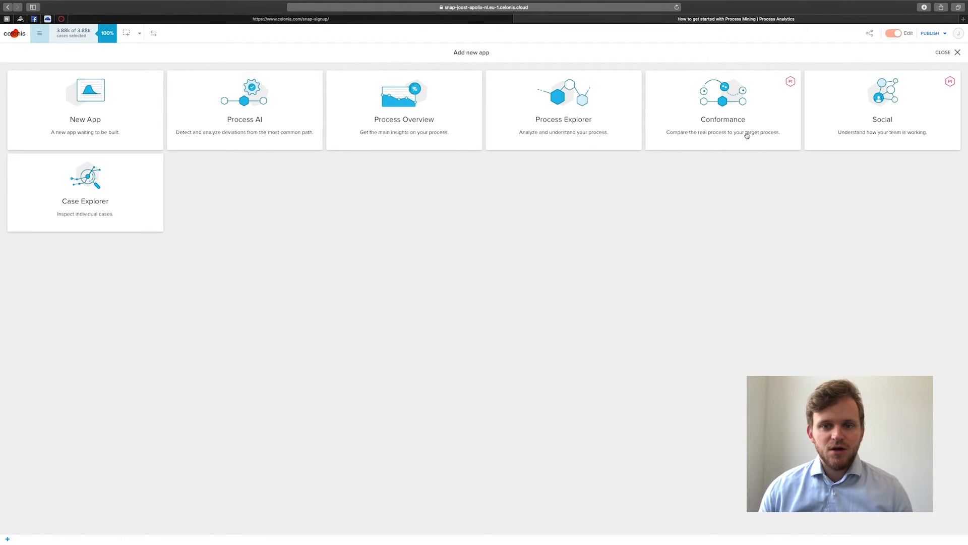
Add a Process Explorer app to the analysis and expand its process graph to 100% of activities.
left_click(594, 124)
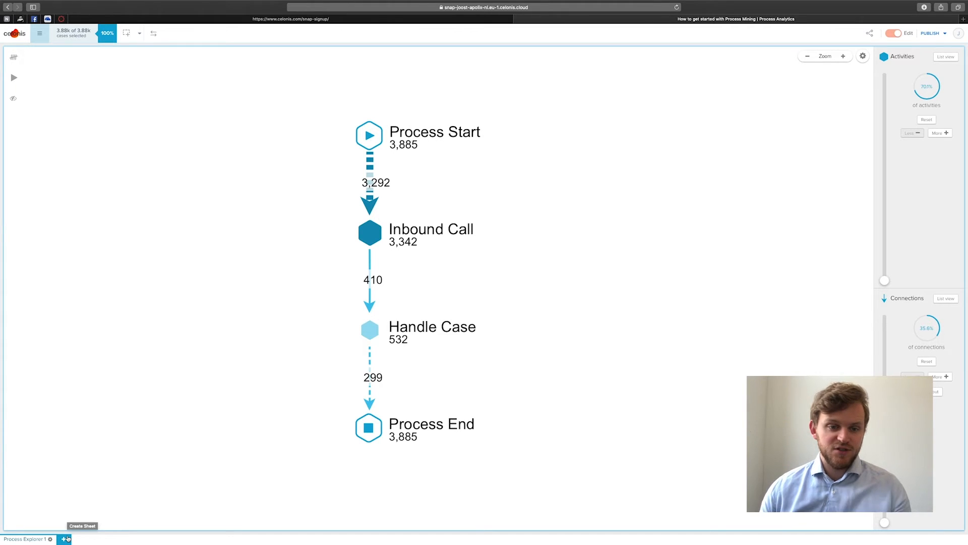
left_click(941, 134)
left_click(940, 134)
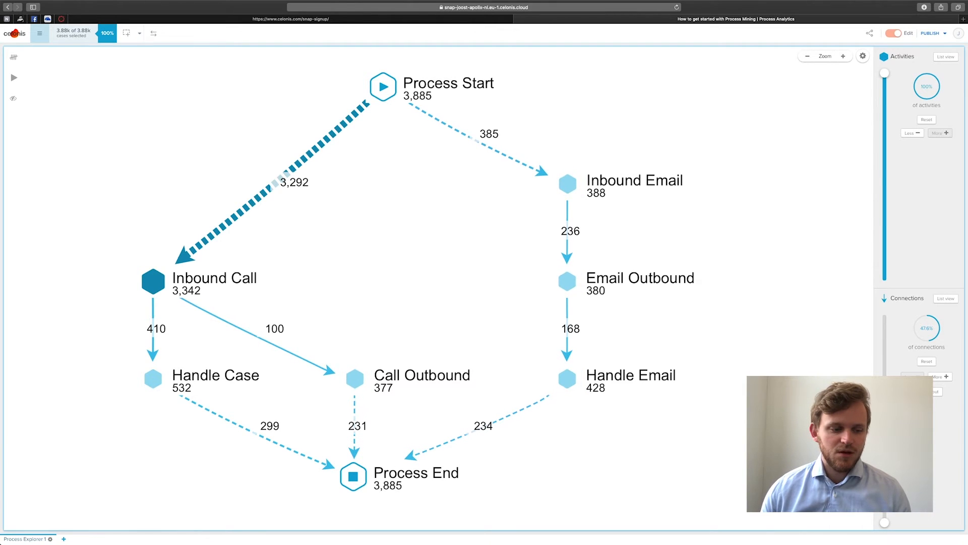
Add a blank new app to the analysis and place a Variant Explorer component on the left of its canvas.
left_click(64, 539)
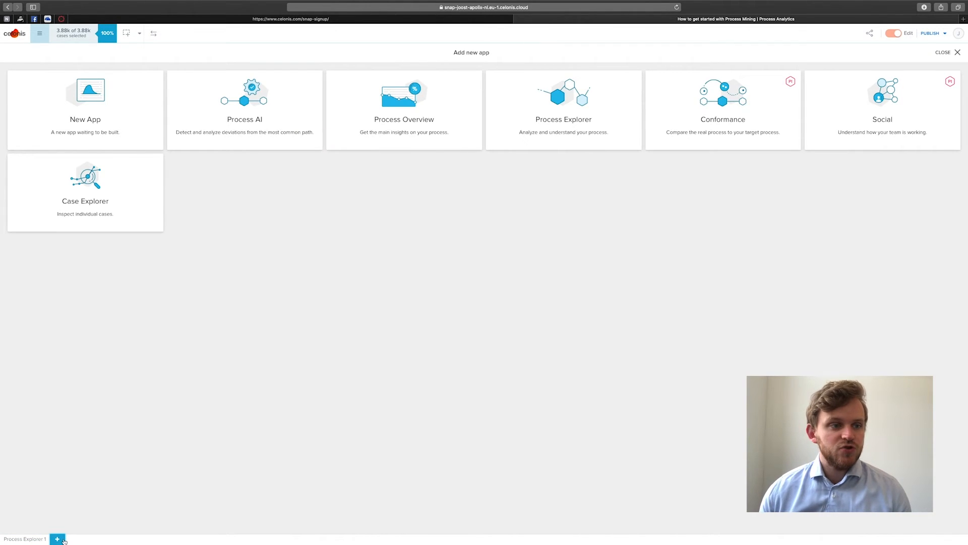
left_click(95, 126)
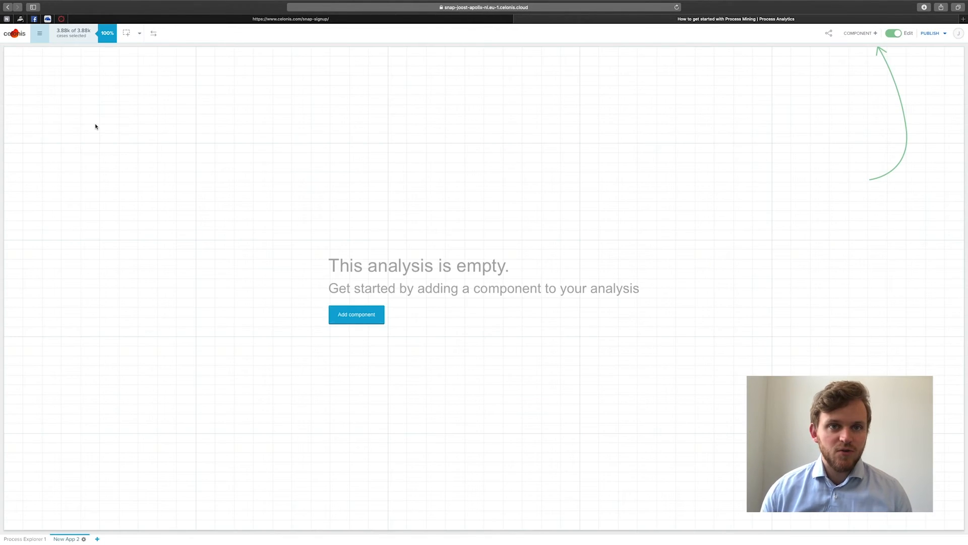
left_click(858, 33)
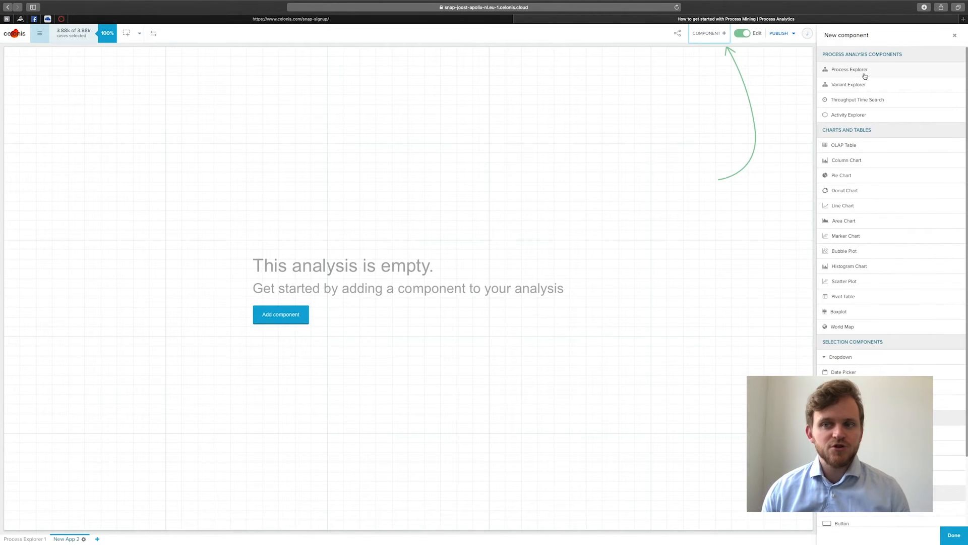
left_click_drag(867, 84, 150, 214)
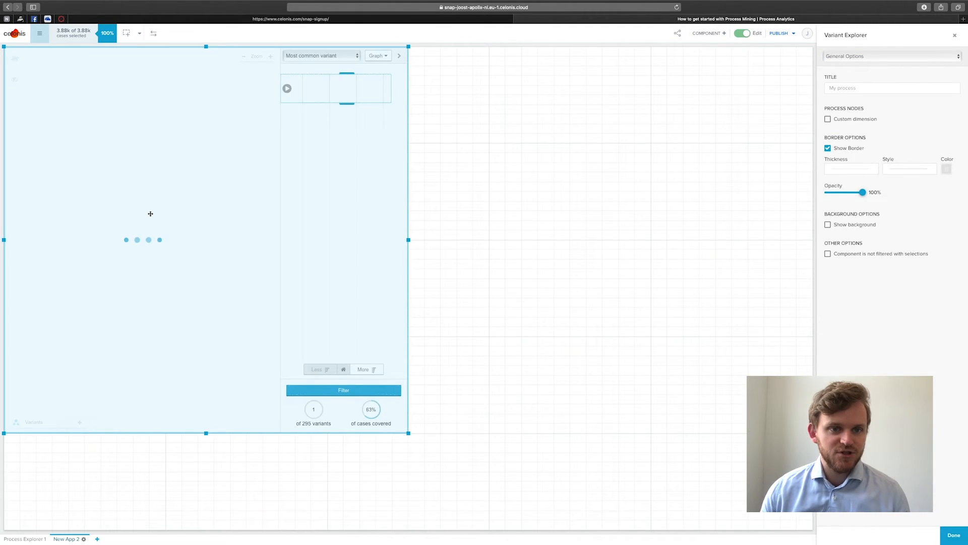
Place a Column Chart component on the empty canvas area beside the Variant Explorer.
left_click(709, 32)
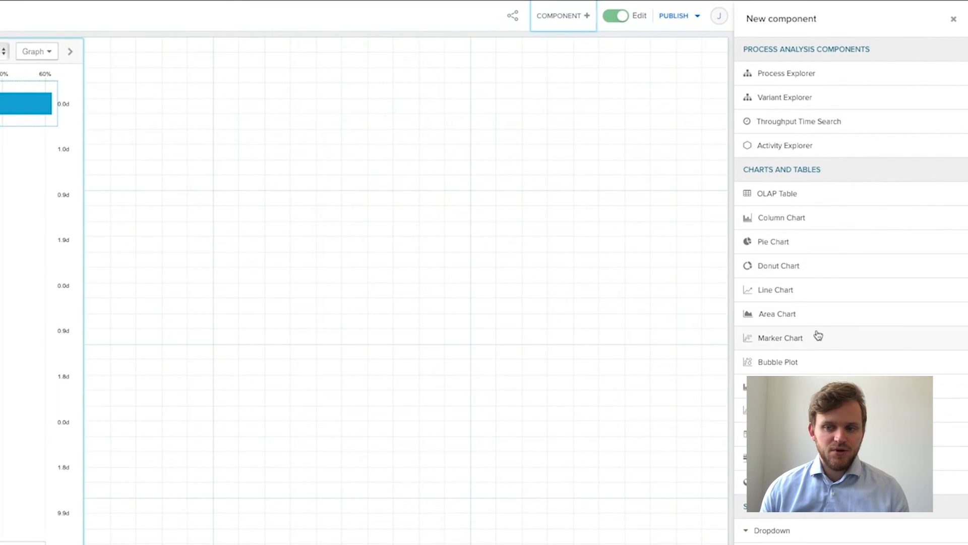
left_click_drag(807, 222, 363, 244)
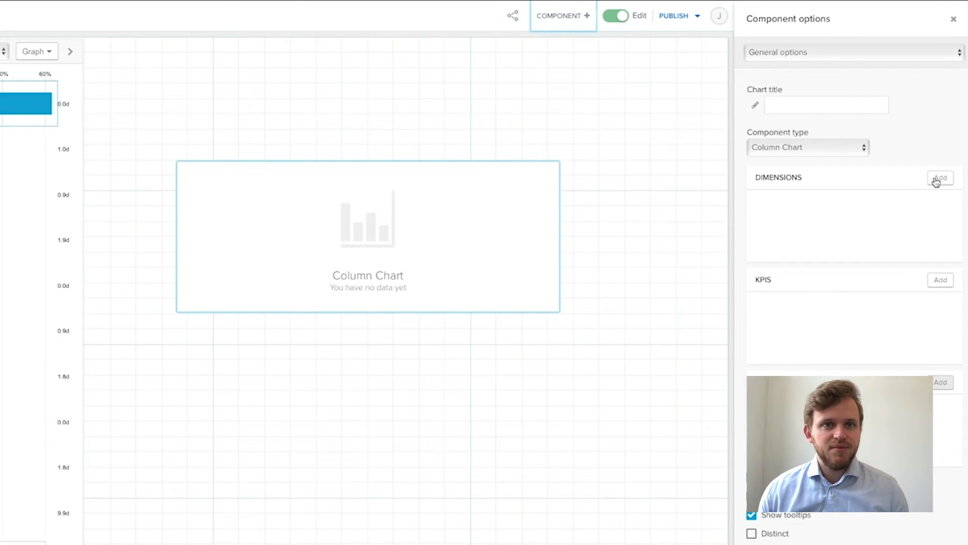
Add the Eventtime in month dimension to the column chart and change its formula's rounding function to ROUND_DAY.
left_click(937, 179)
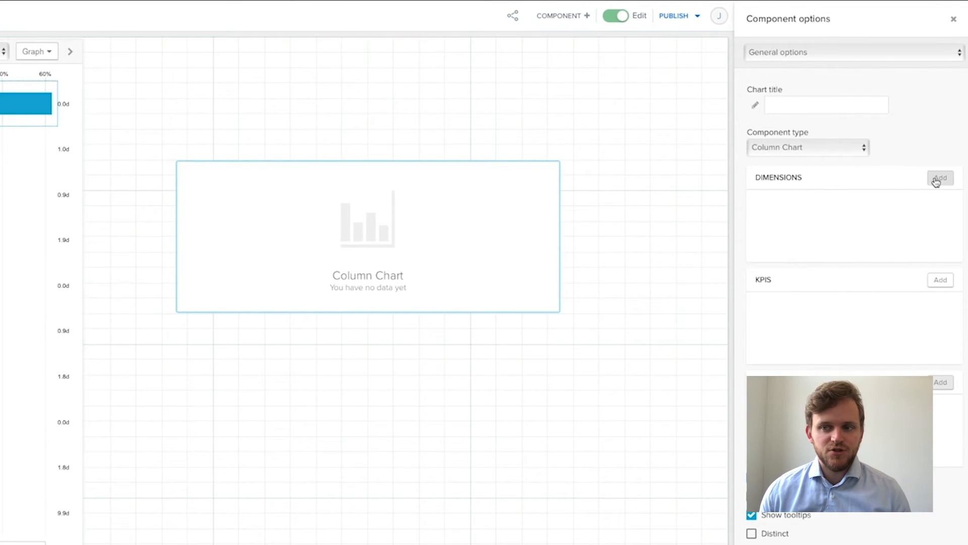
left_click(151, 117)
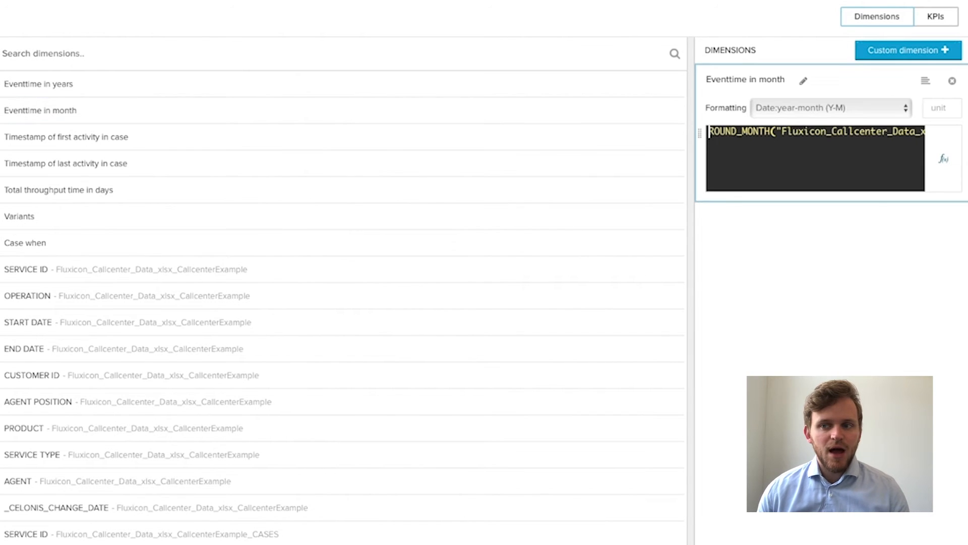
left_click(760, 135)
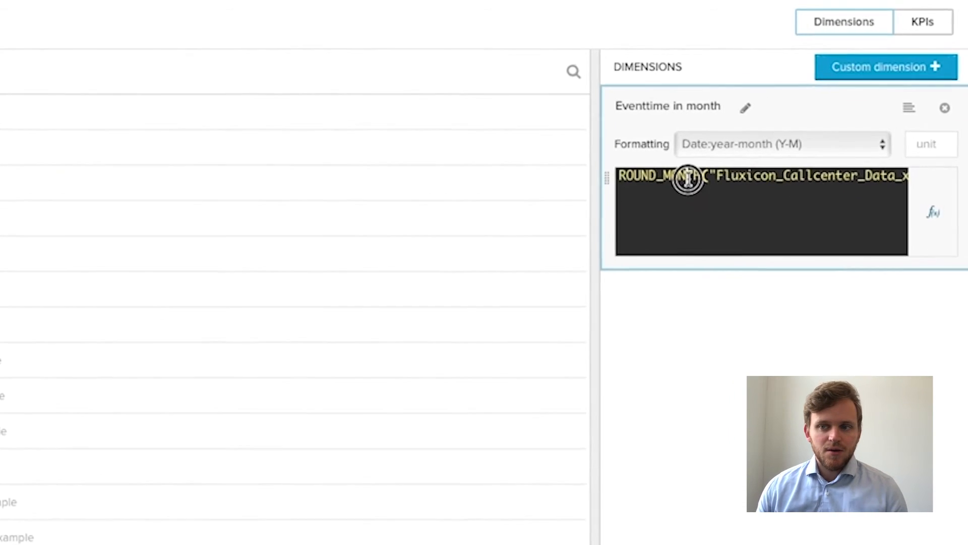
double_click(688, 179)
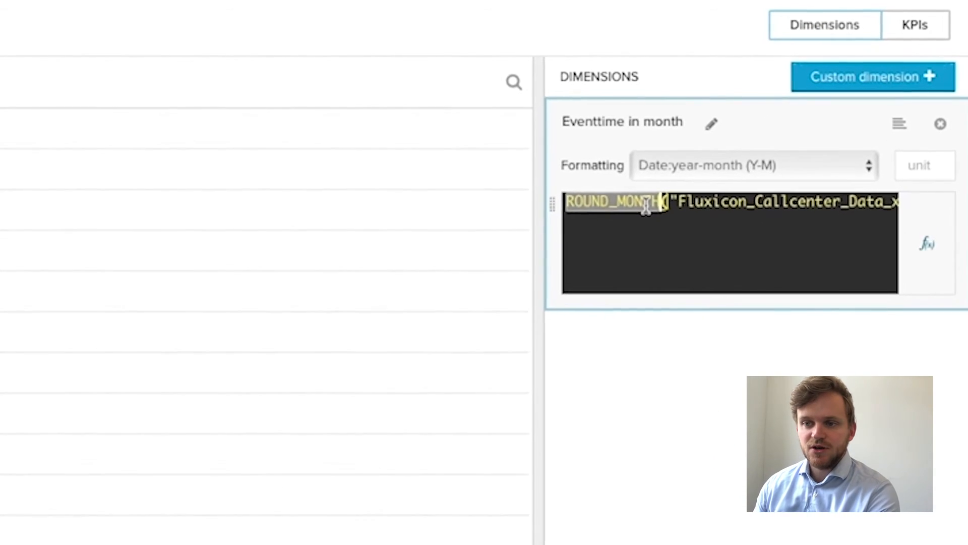
key("Right")
key("BackSpace")
key("BackSpace")
key("BackSpace")
key("BackSpace")
key("BackSpace")
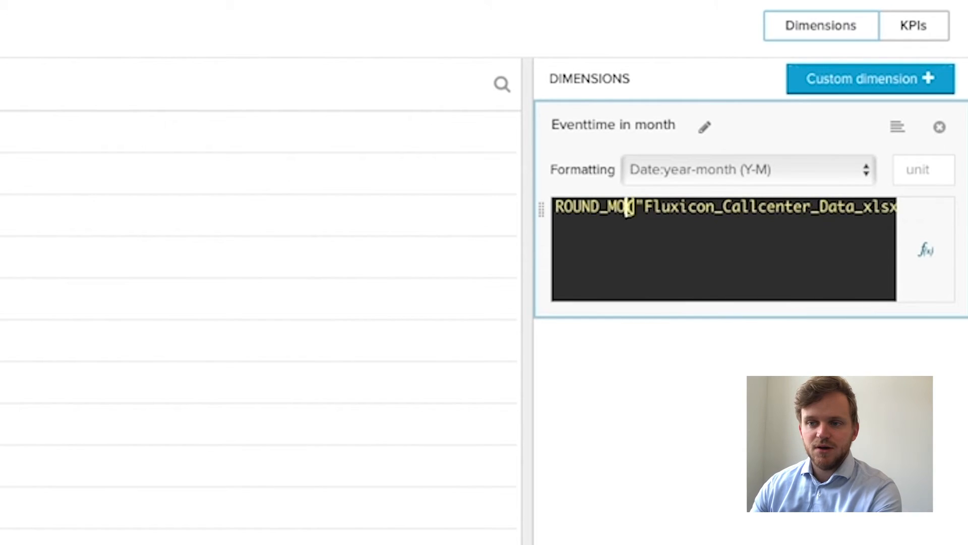
type("DAY")
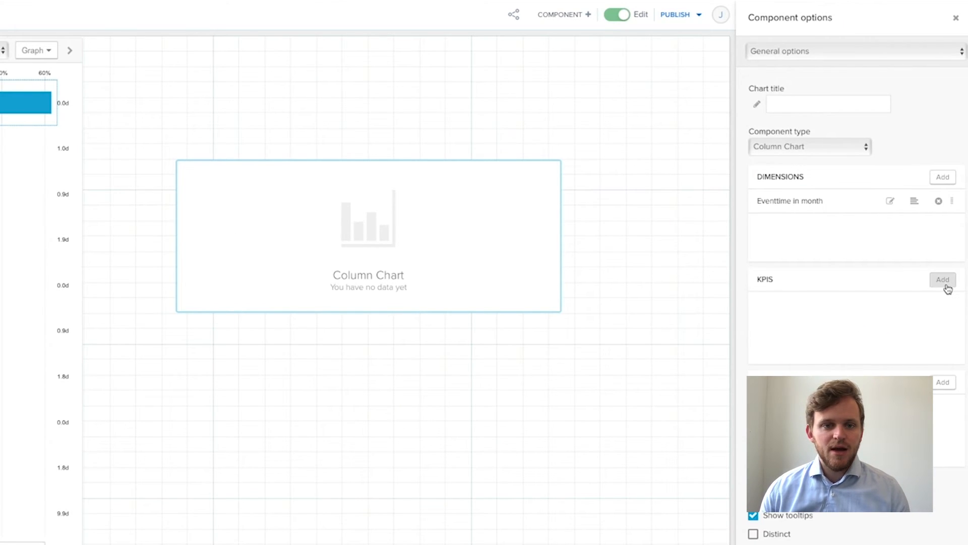
Add the predefined Case count KPI to the column chart.
left_click(944, 284)
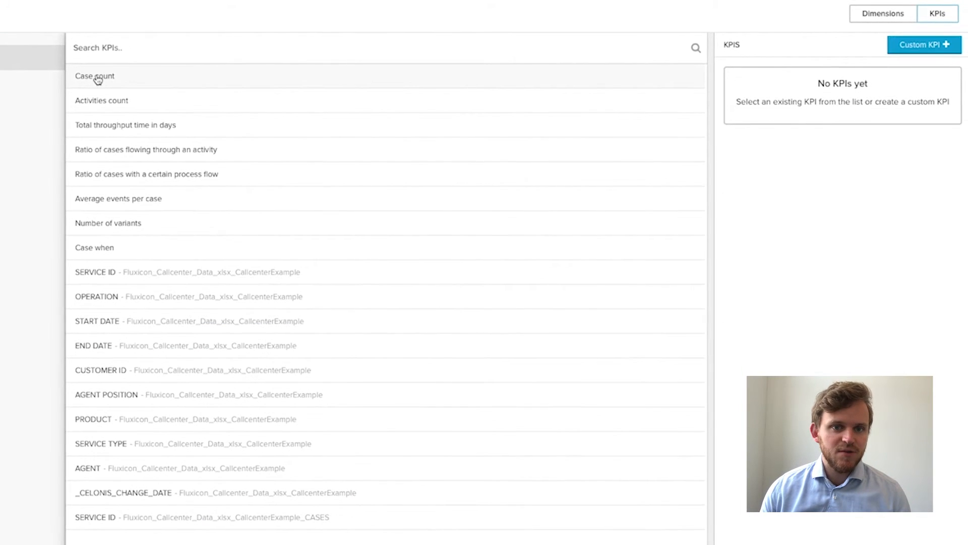
left_click(94, 80)
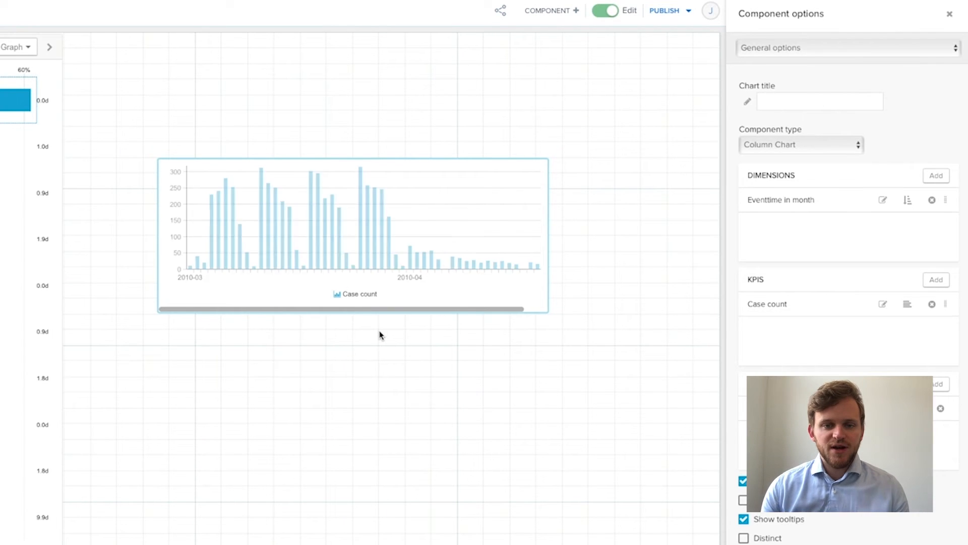
left_click(197, 240)
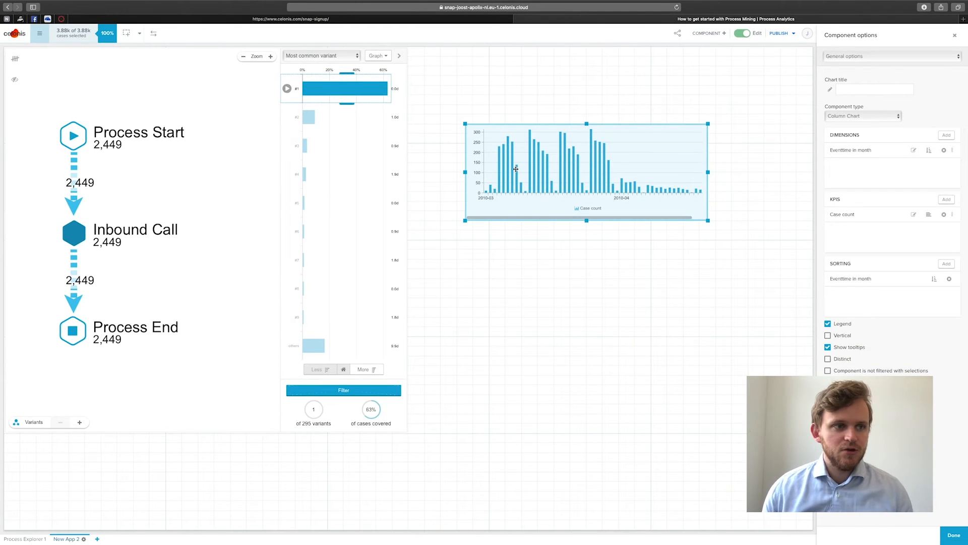
Leave the current analysis and open the "Apolix - Call Centre" analysis from the Call Centre workspace.
left_click(18, 35)
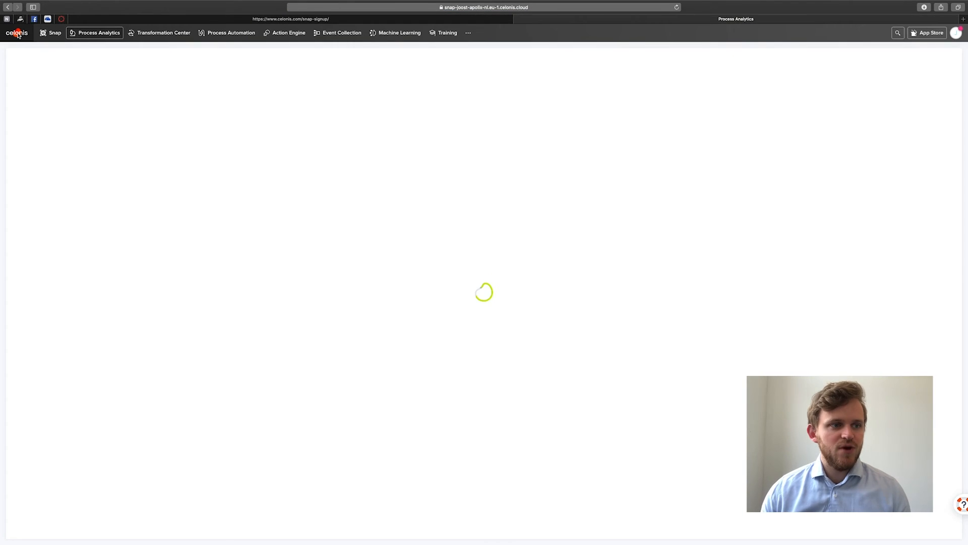
left_click(27, 98)
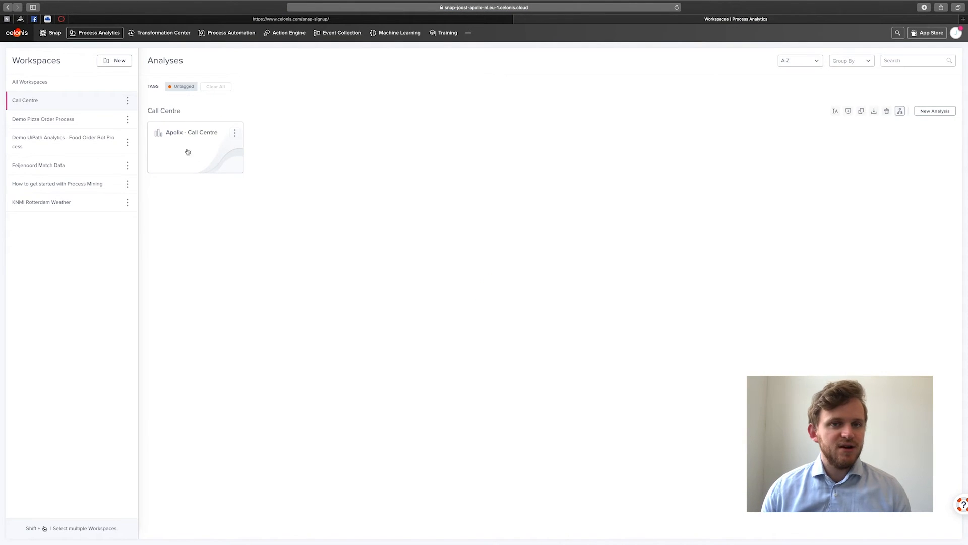
left_click(202, 162)
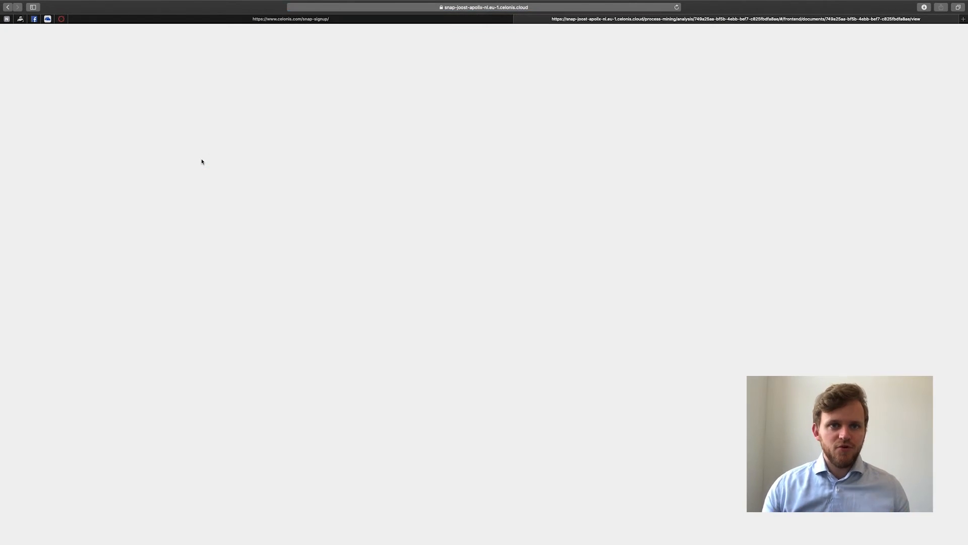